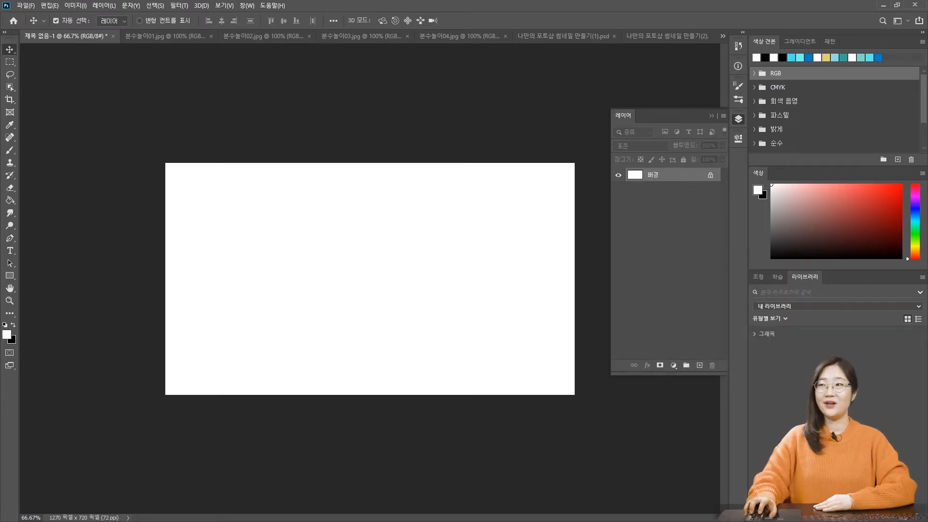
# Step: Look through the open fountain photos 분수놀이01 to 04 and return to the blank untitled canvas
pyautogui.click(172, 36)
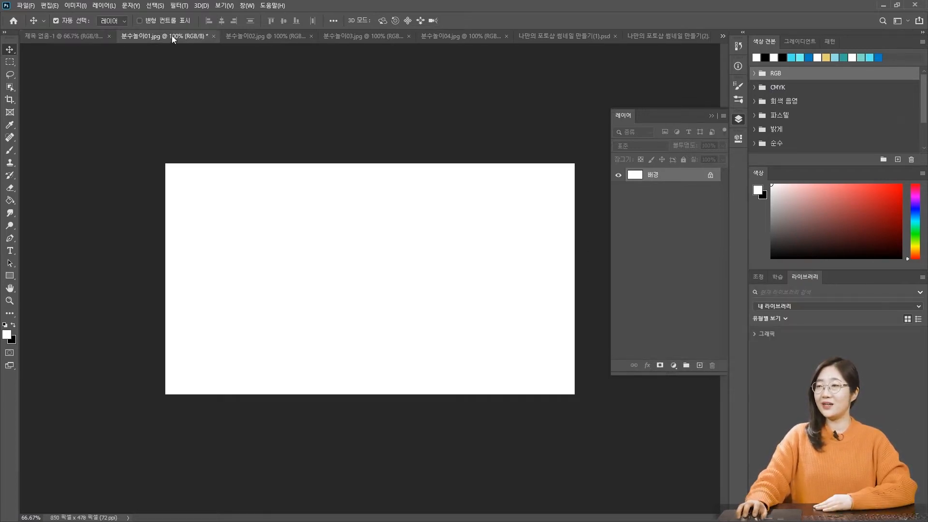
pyautogui.click(245, 36)
pyautogui.click(337, 33)
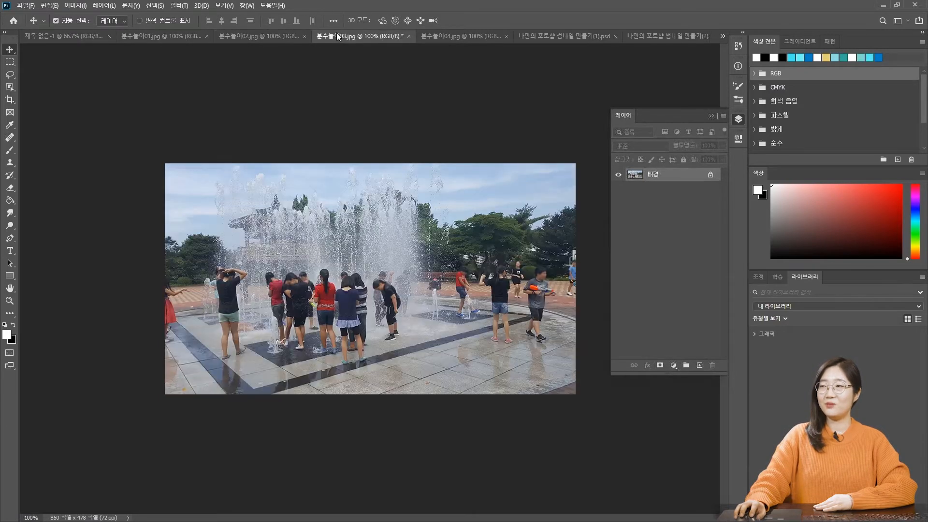
pyautogui.click(427, 37)
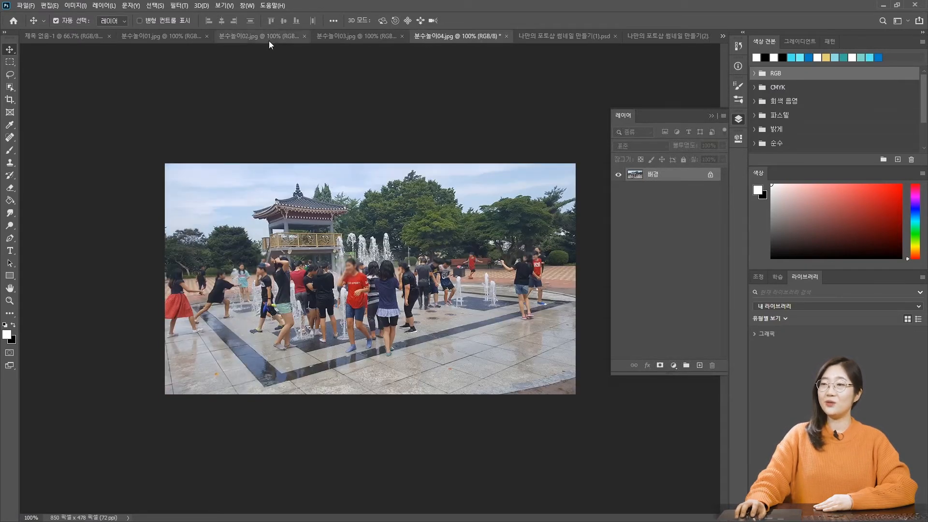
pyautogui.click(163, 37)
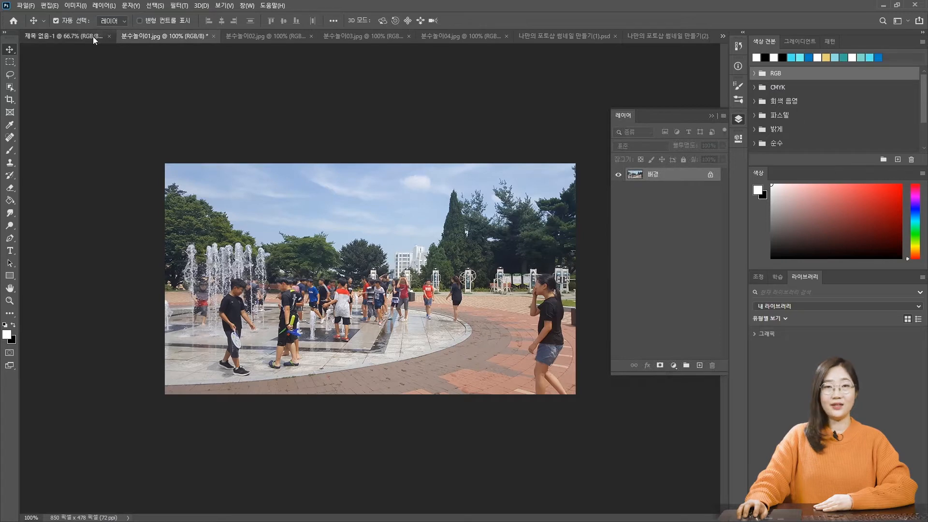
pyautogui.click(92, 36)
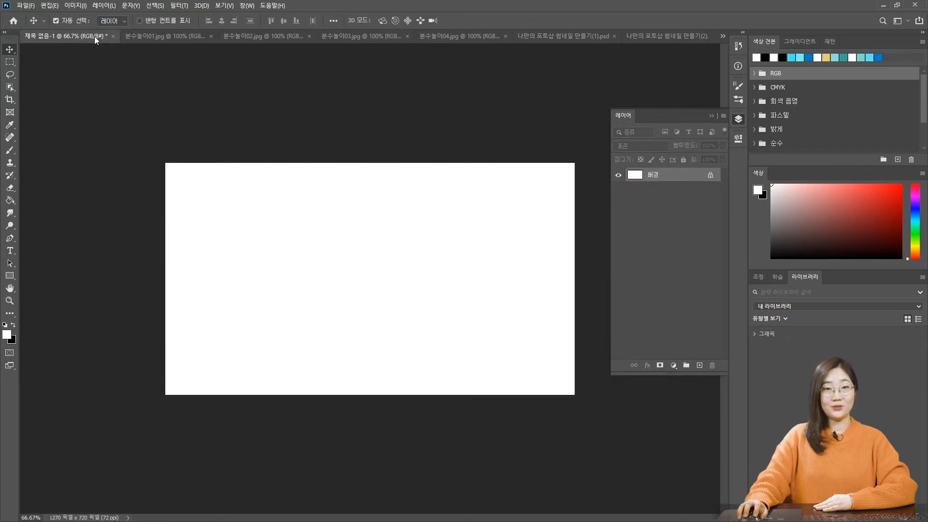
# Step: Copy the entire 분수놀이01.jpg image and paste it into the blank untitled document
pyautogui.click(193, 40)
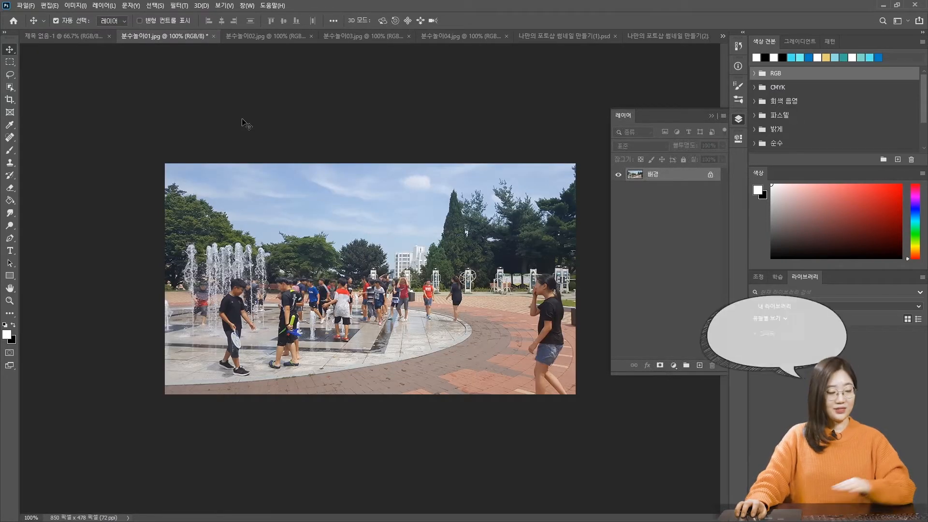
pyautogui.hotkey('ctrl', 'a')
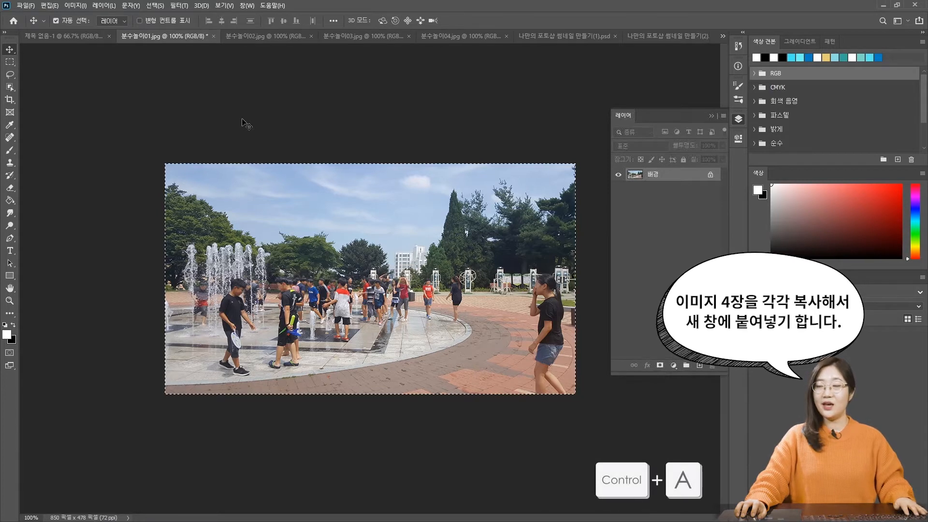
pyautogui.hotkey('ctrl', 'c')
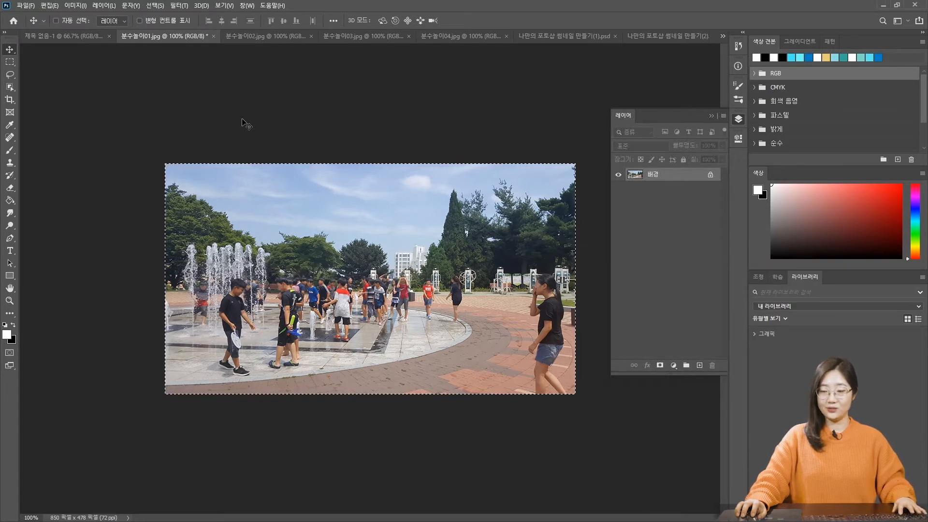
pyautogui.click(65, 34)
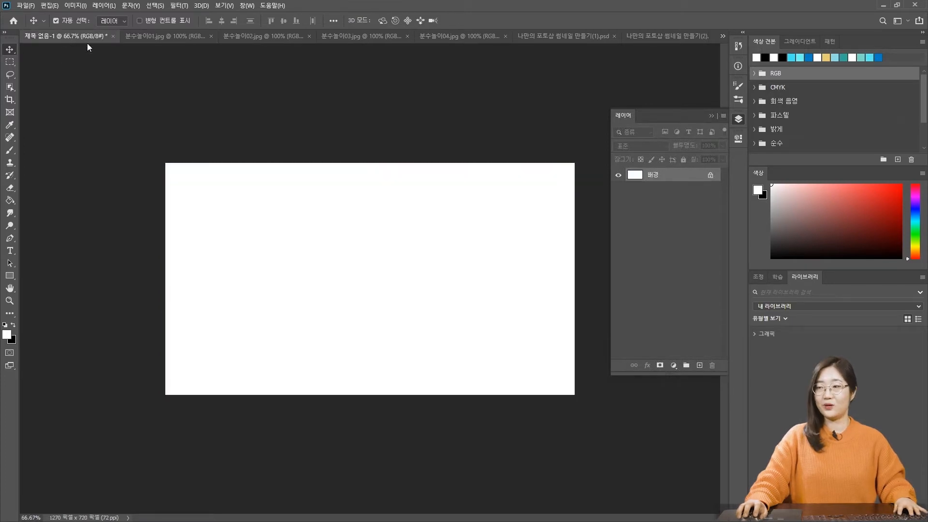
pyautogui.hotkey('ctrl', 'v')
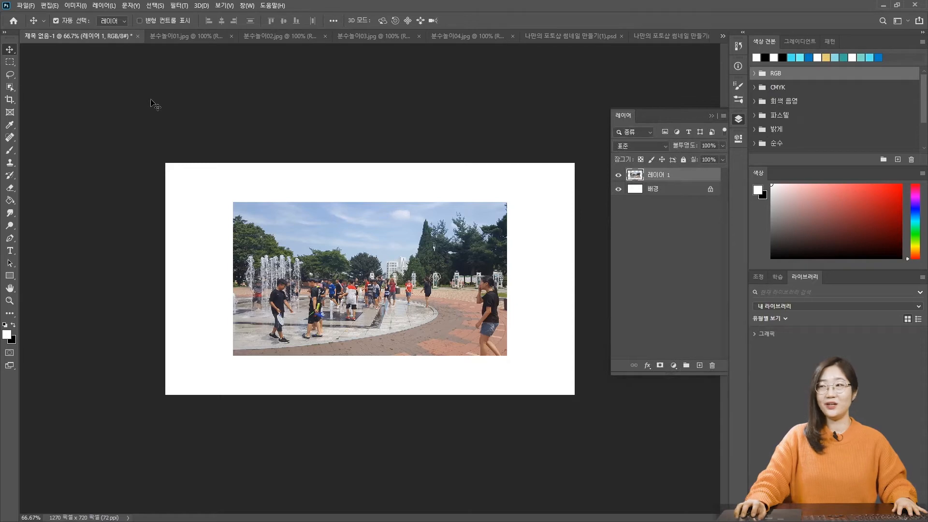
# Step: Paste the full images of 분수놀이02.jpg, 분수놀이03.jpg and 분수놀이04.jpg into the untitled document as separate layers
pyautogui.click(297, 34)
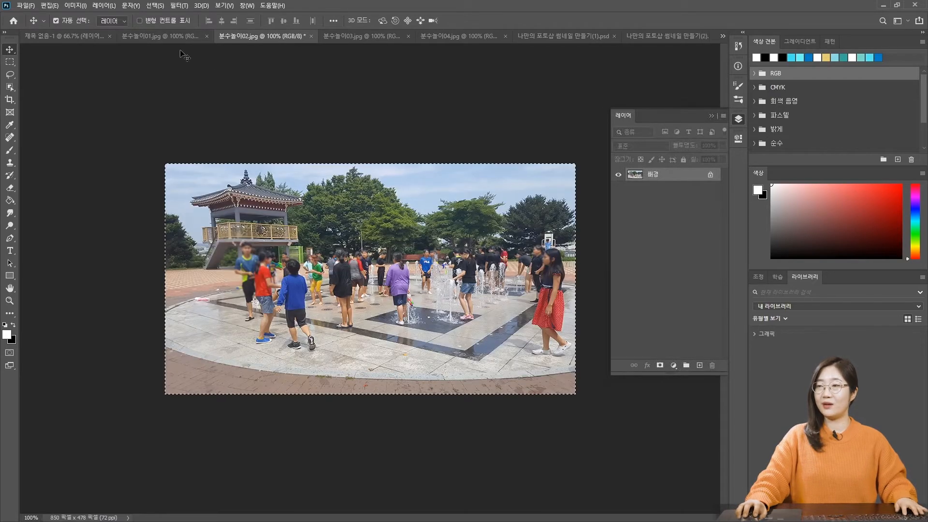
pyautogui.click(80, 37)
pyautogui.hotkey('ctrl', 'v')
pyautogui.click(369, 38)
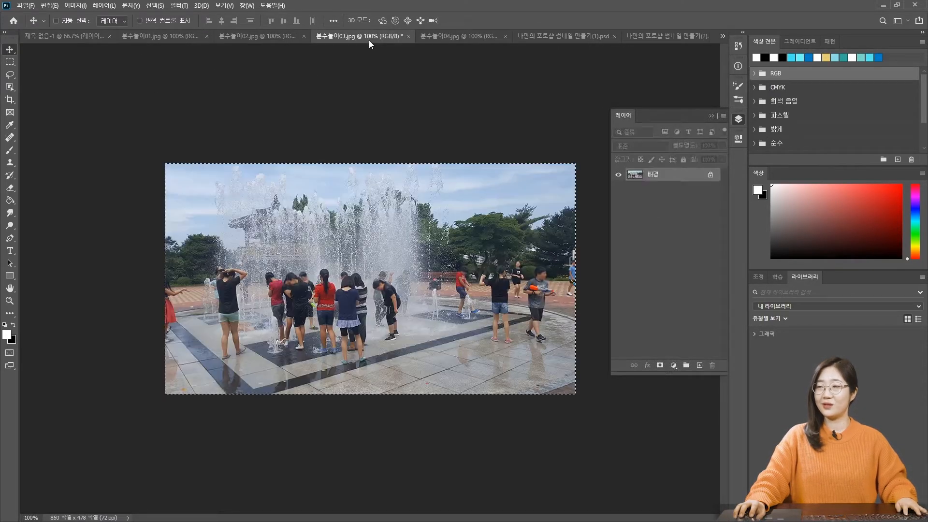
pyautogui.click(74, 38)
pyautogui.hotkey('ctrl', 'v')
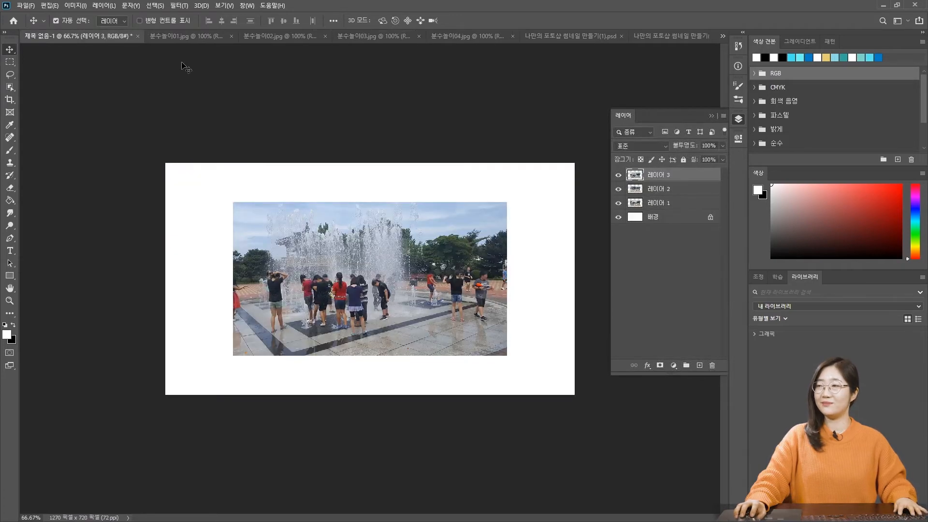
pyautogui.click(468, 40)
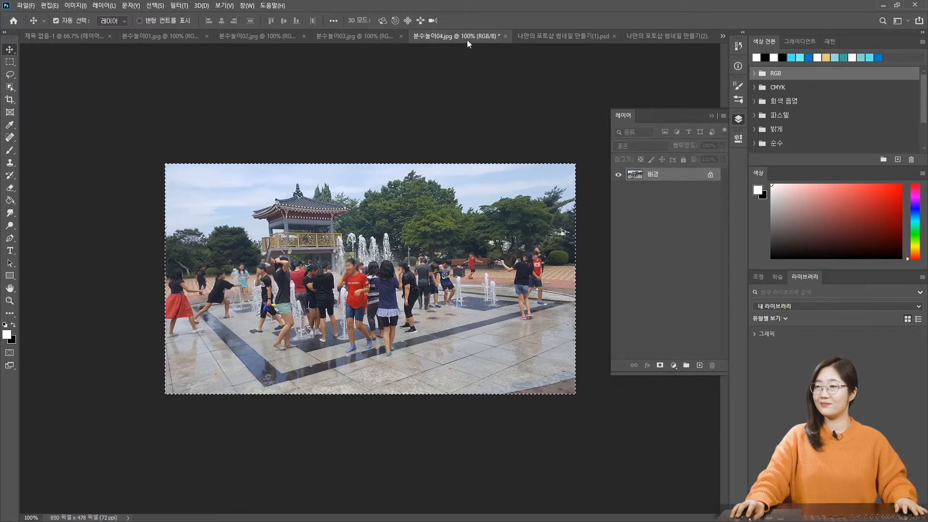
pyautogui.click(82, 33)
pyautogui.hotkey('ctrl', 'v')
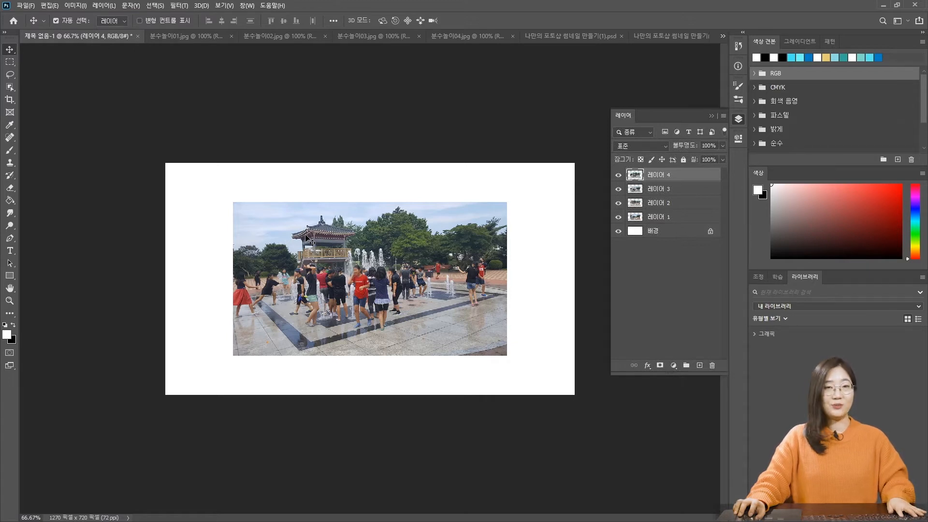
# Step: Scale down the 분수놀이04 photo and fit it into the lower-right quarter of the canvas
pyautogui.hotkey('ctrl', 't')
pyautogui.hotkey('ctrl', 't')
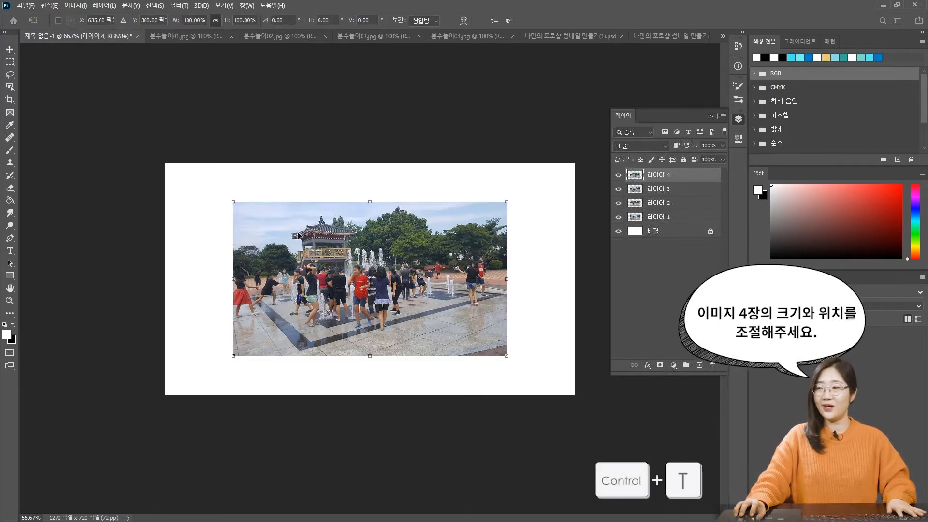
pyautogui.moveTo(234, 201); pyautogui.dragTo(286, 232)
pyautogui.moveTo(413, 298); pyautogui.dragTo(481, 336)
pyautogui.moveTo(354, 272); pyautogui.dragTo(377, 284)
pyautogui.press('Return')
# Step: Scale the 분수놀이03 photo to about 79% and place it in the upper-right quarter of the canvas
pyautogui.moveTo(373, 248); pyautogui.dragTo(385, 233)
pyautogui.hotkey('ctrl', 't')
pyautogui.moveTo(248, 344); pyautogui.dragTo(303, 311)
pyautogui.moveTo(363, 265); pyautogui.dragTo(443, 235)
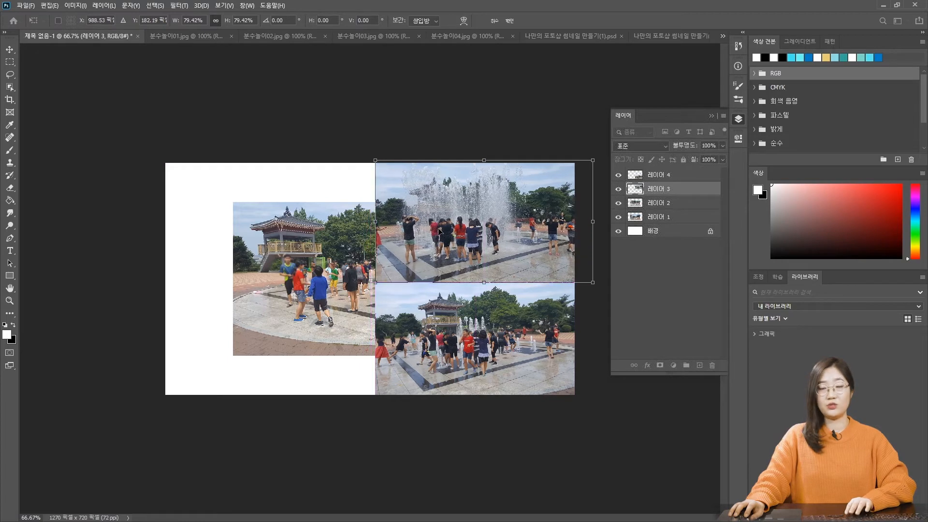
pyautogui.press('Return')
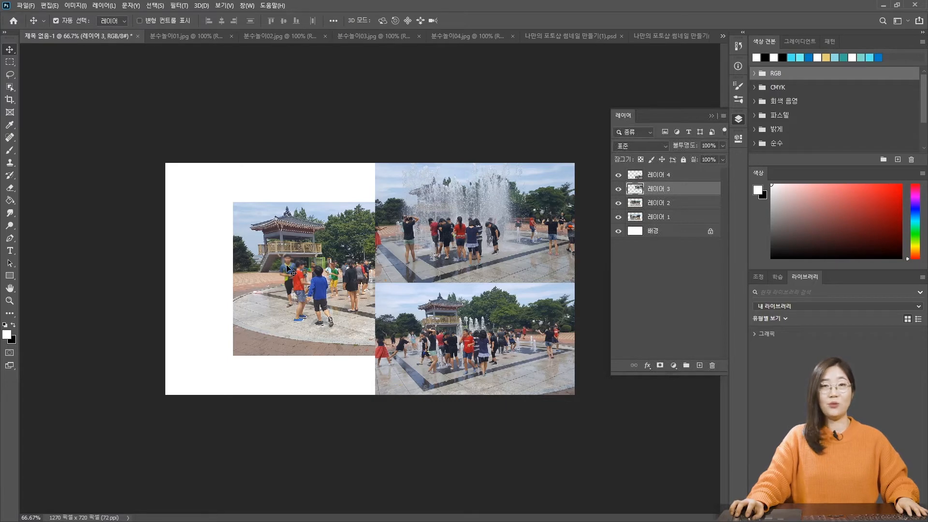
# Step: Switch to the document 나만의 포토샵 썸네일 만들기(1).psd and set the foreground colour to 000000
pyautogui.click(542, 35)
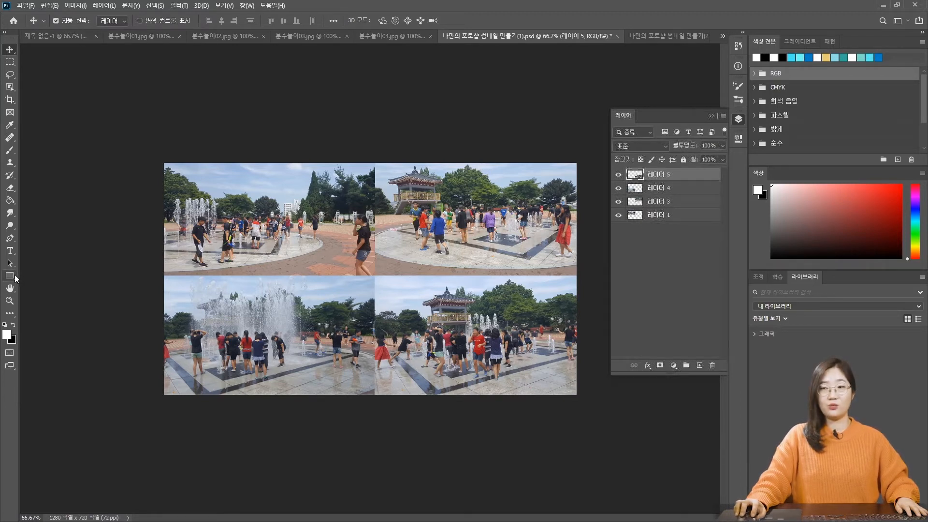
pyautogui.press('i')
pyautogui.click(7, 334)
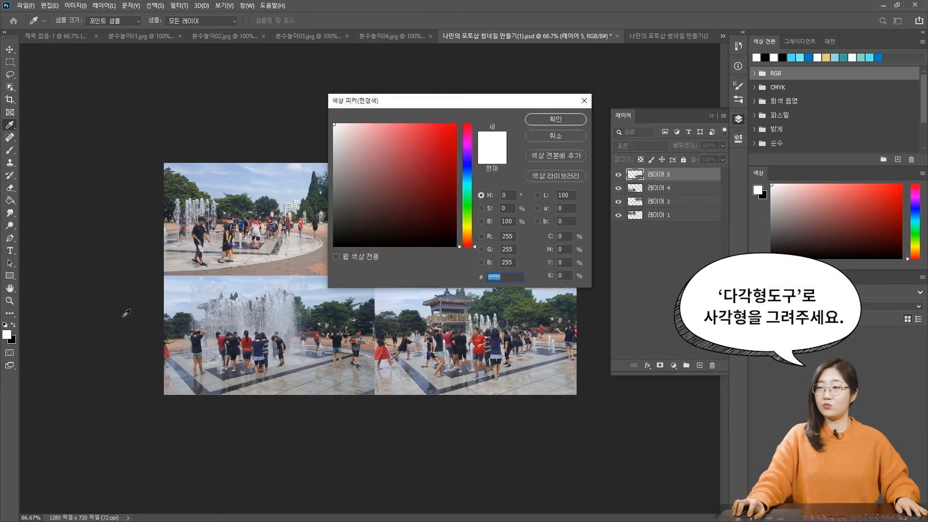
pyautogui.write('000000')
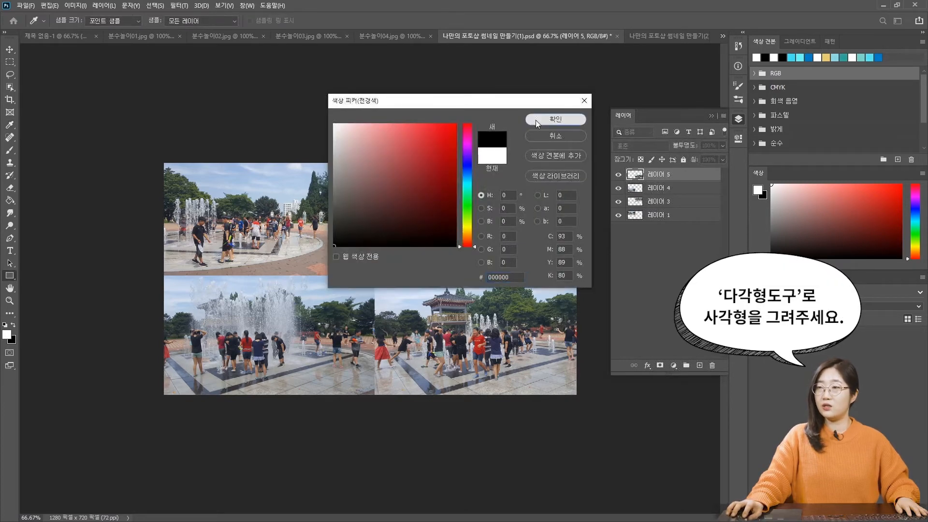
pyautogui.click(536, 120)
# Step: Draw a black rectangle without a stroke, about 728 × 184 px, across the centre of the four-photo collage
pyautogui.press('u')
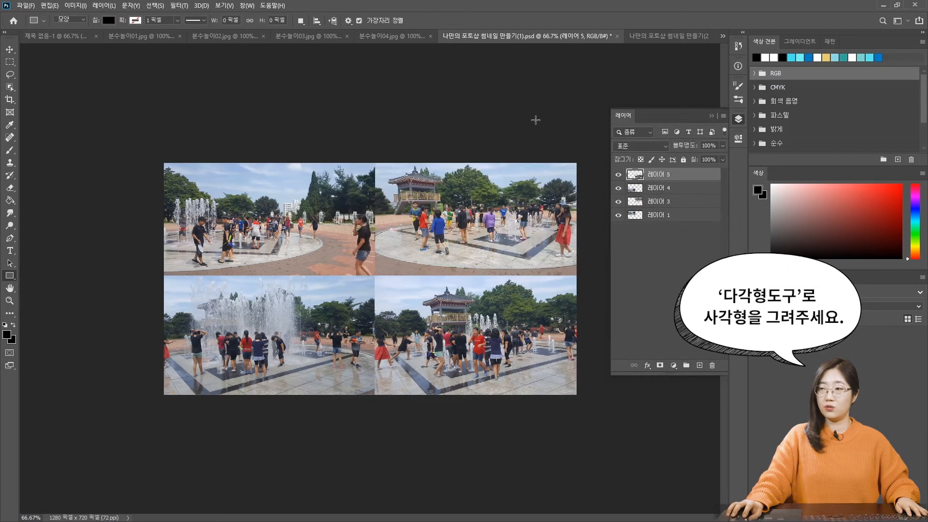
pyautogui.click(142, 19)
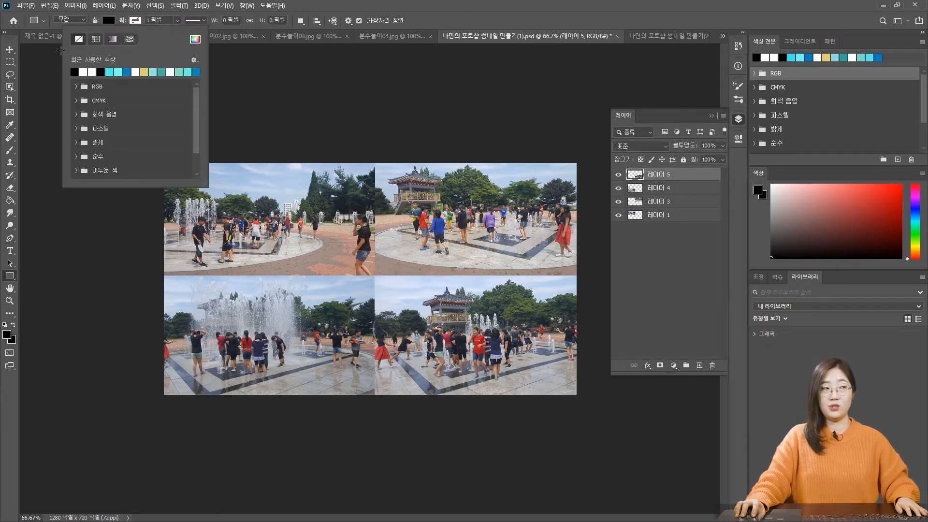
pyautogui.click(142, 19)
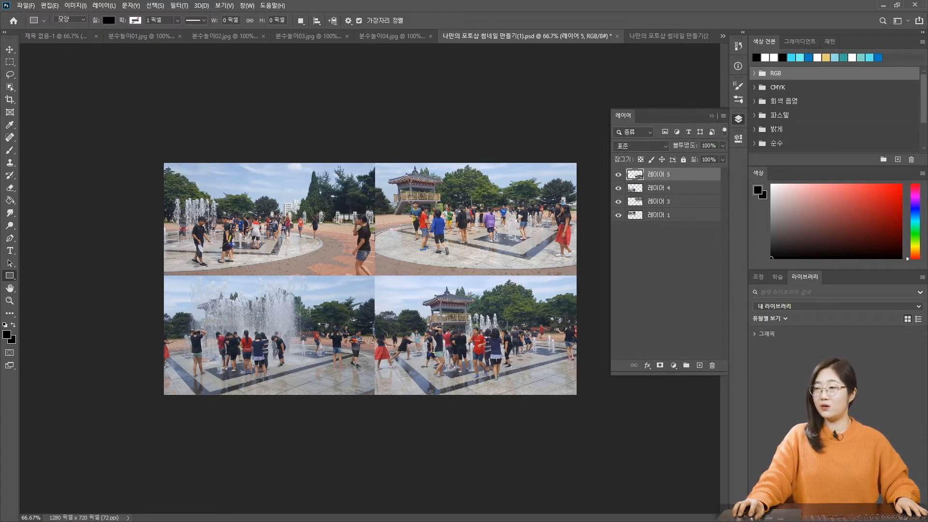
pyautogui.moveTo(259, 242); pyautogui.dragTo(493, 301)
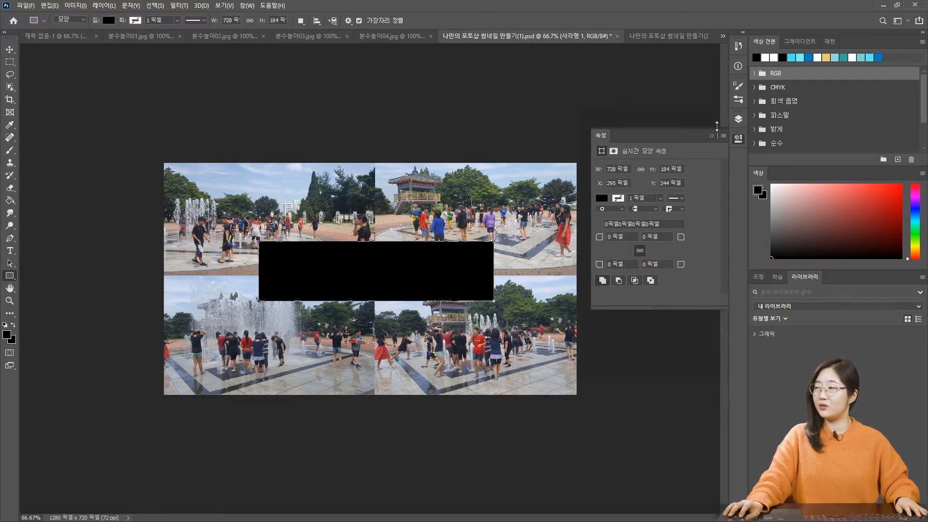
# Step: Set the black rectangle layer's opacity to 80%
pyautogui.click(738, 120)
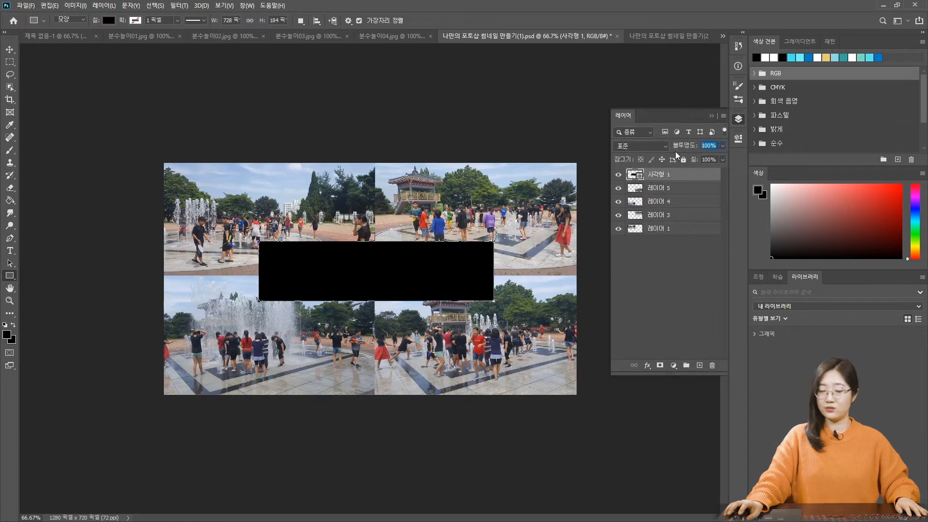
pyautogui.write('80')
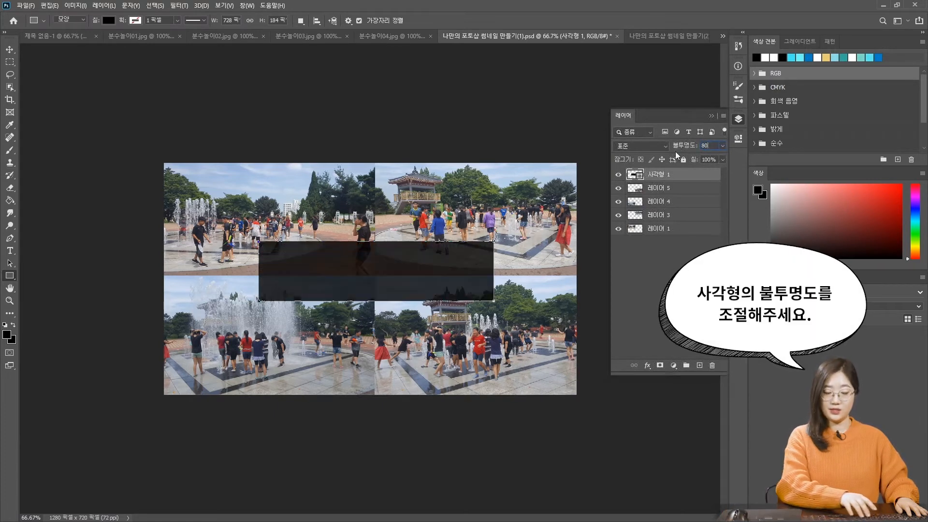
pyautogui.press('Return')
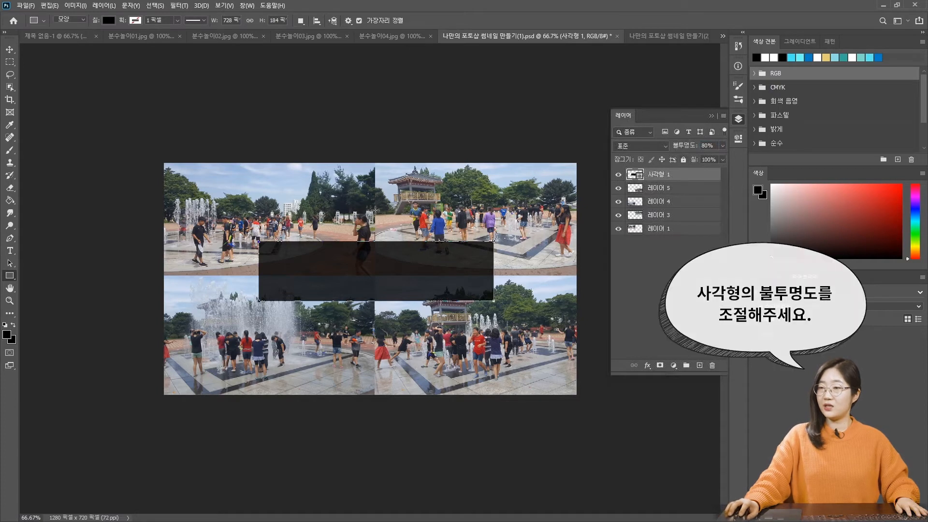
# Step: Add the text "초등학생 일상 브이로그" above the black rectangle with the Type tool
pyautogui.press('t')
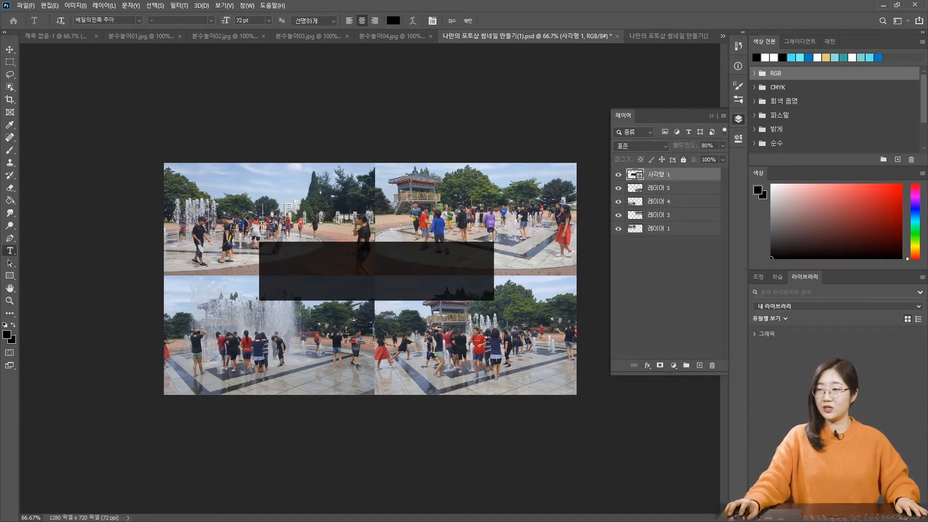
pyautogui.click(263, 222)
pyautogui.write('초등학새')
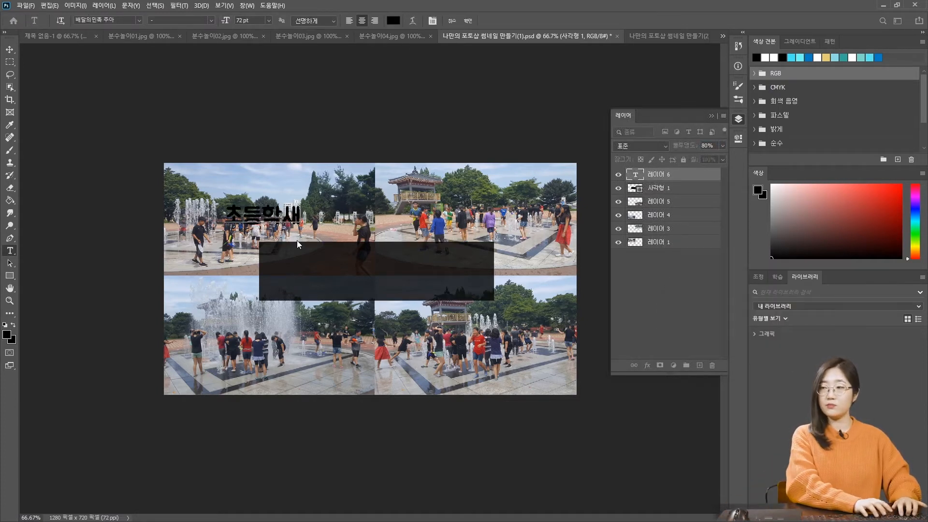
pyautogui.press('BackSpace')
pyautogui.write('생 일상 브이로그')
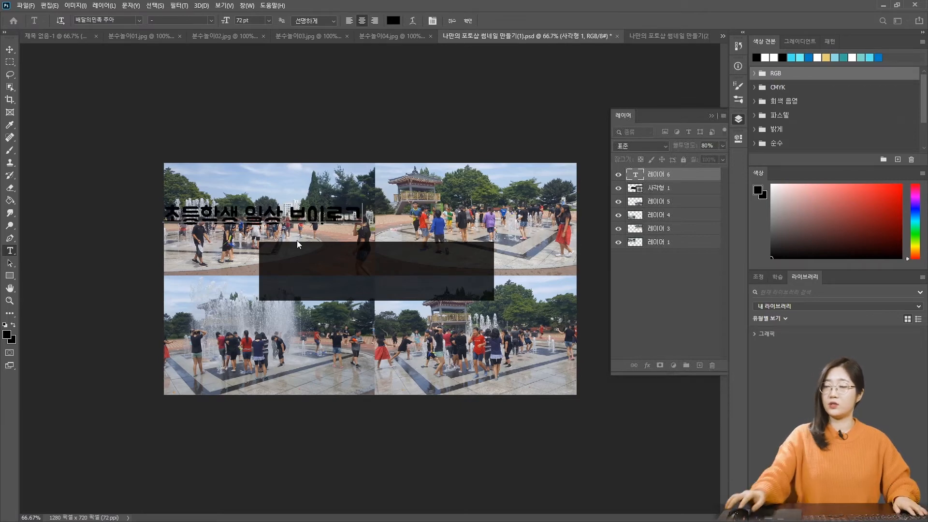
# Step: Change the title text's font to 배달의민족 연성 and move the text closer to the rectangle
pyautogui.hotkey('ctrl', 'a')
pyautogui.click(138, 21)
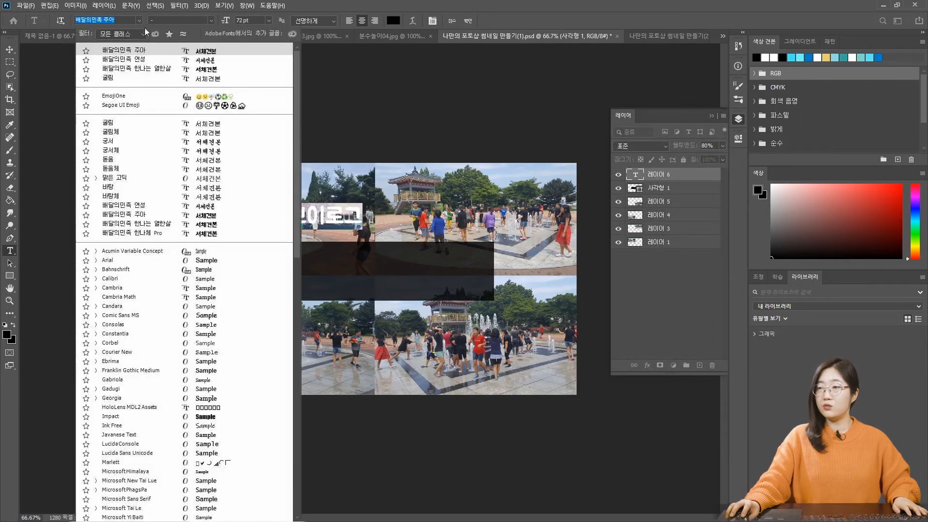
pyautogui.click(152, 60)
pyautogui.click(9, 49)
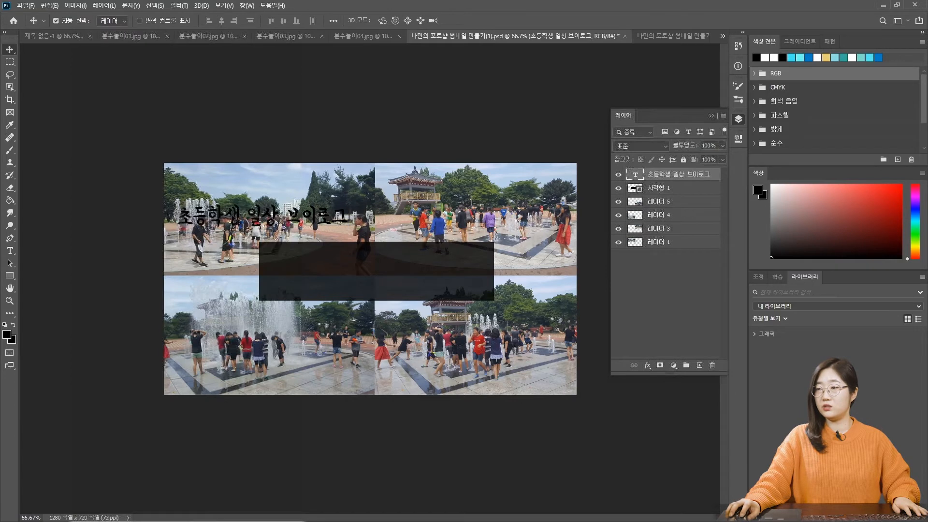
pyautogui.moveTo(236, 220); pyautogui.dragTo(269, 228)
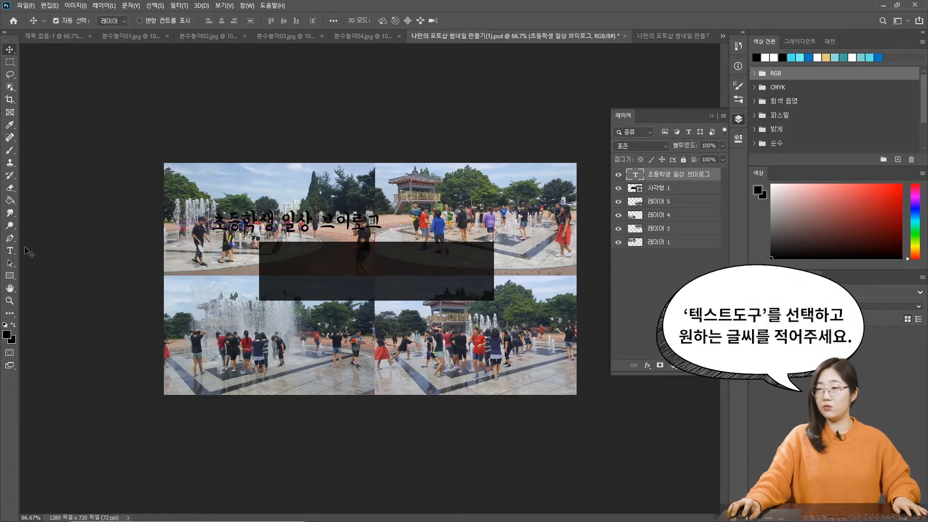
# Step: Add a two-line text "더운 여름에는 / 분수광장 물총싸움" over the collage with the Type tool
pyautogui.click(9, 250)
pyautogui.click(229, 309)
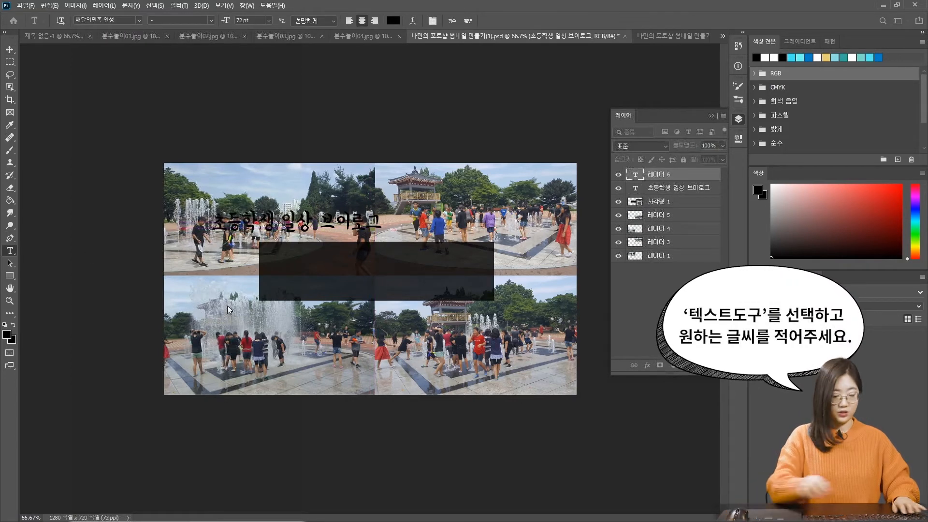
pyautogui.write('더운 여름에는')
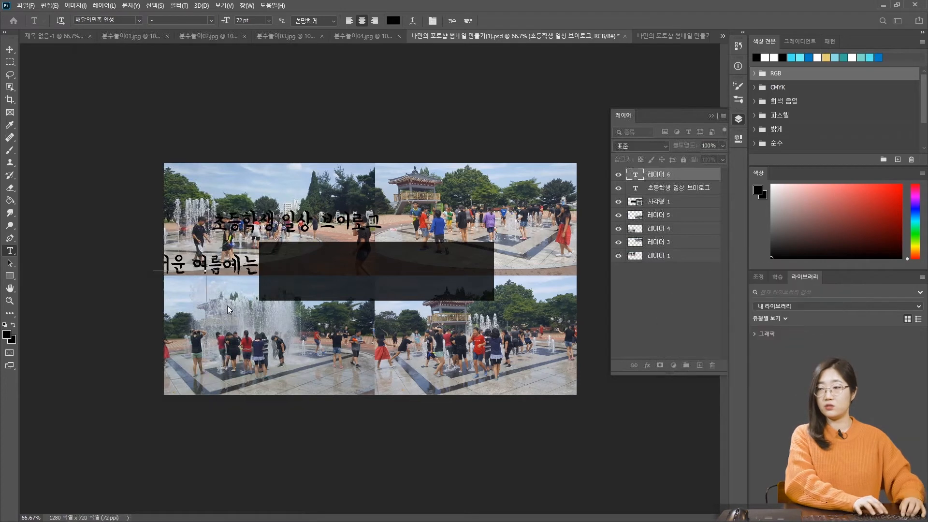
pyautogui.write('분수과알')
pyautogui.press('BackSpace')
pyautogui.press('BackSpace')
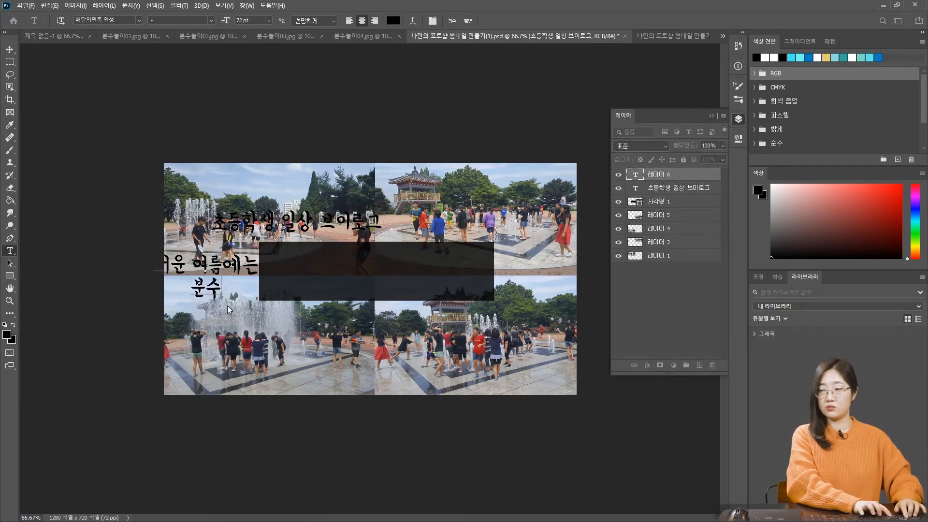
pyautogui.write('광장 물초')
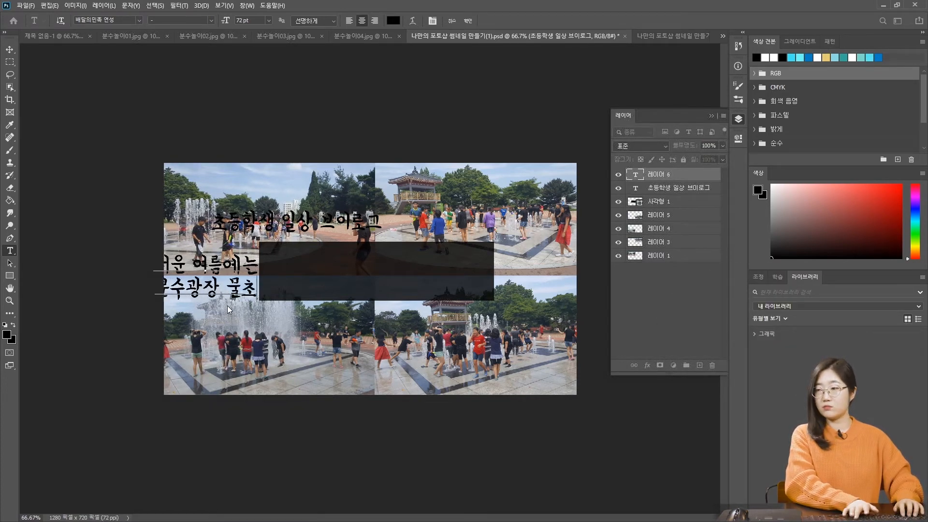
pyautogui.press('BackSpace')
pyautogui.press('BackSpace')
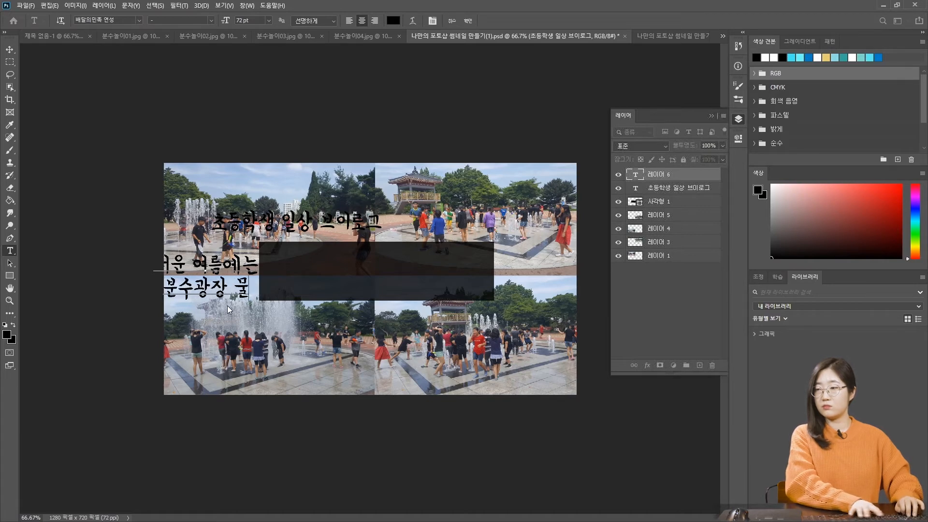
pyautogui.write('총싸움')
# Step: Change the two-line text's font to 배달의민족 주아 and move the text onto the centre of the black rectangle
pyautogui.hotkey('ctrl', 'a')
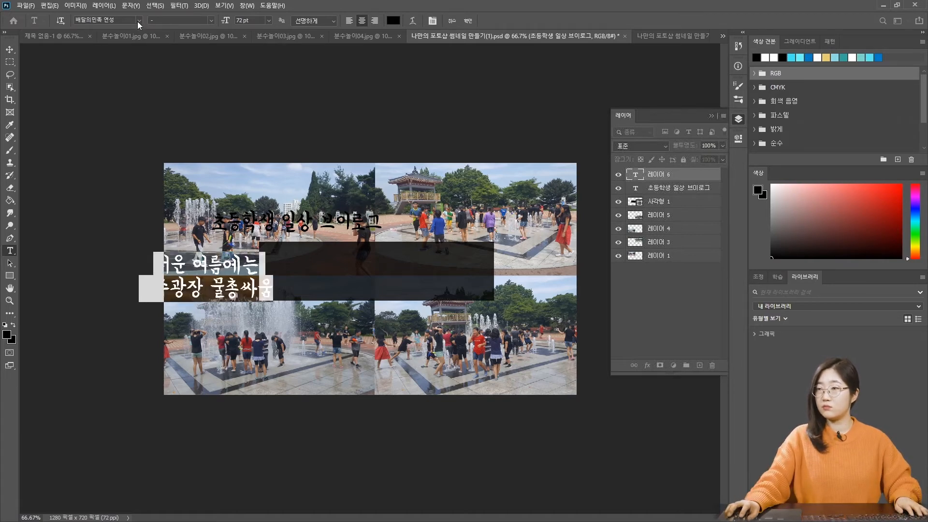
pyautogui.click(138, 21)
pyautogui.click(150, 61)
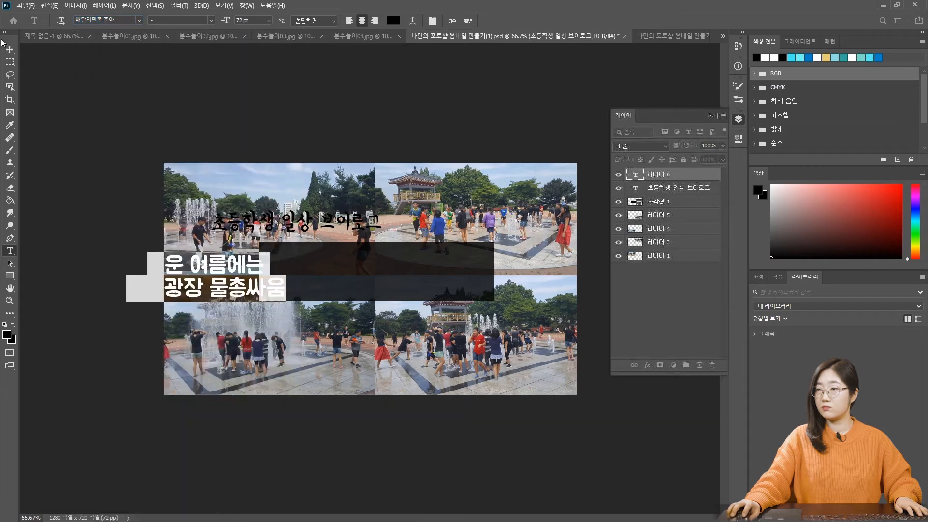
pyautogui.click(9, 49)
pyautogui.moveTo(221, 265); pyautogui.dragTo(382, 260)
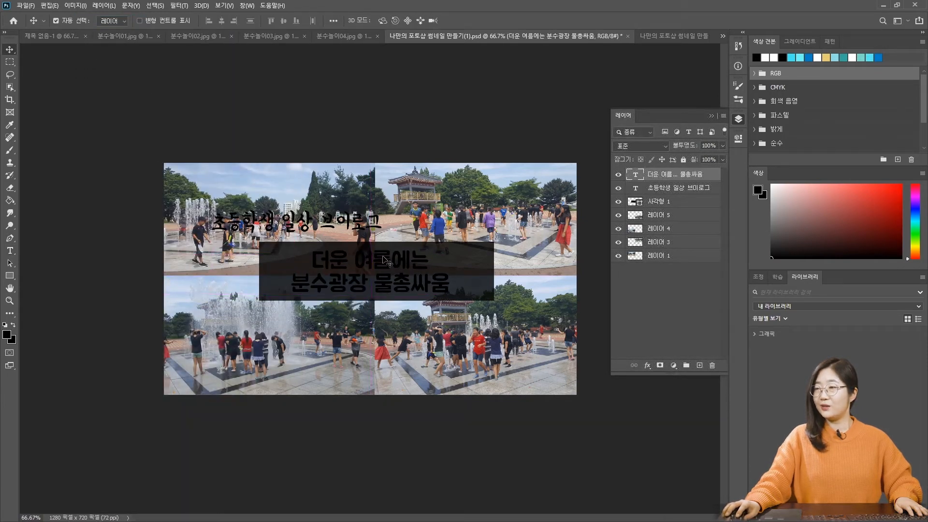
# Step: Recolour all of the two-line text on the black rectangle to white, ffffff
pyautogui.click(9, 251)
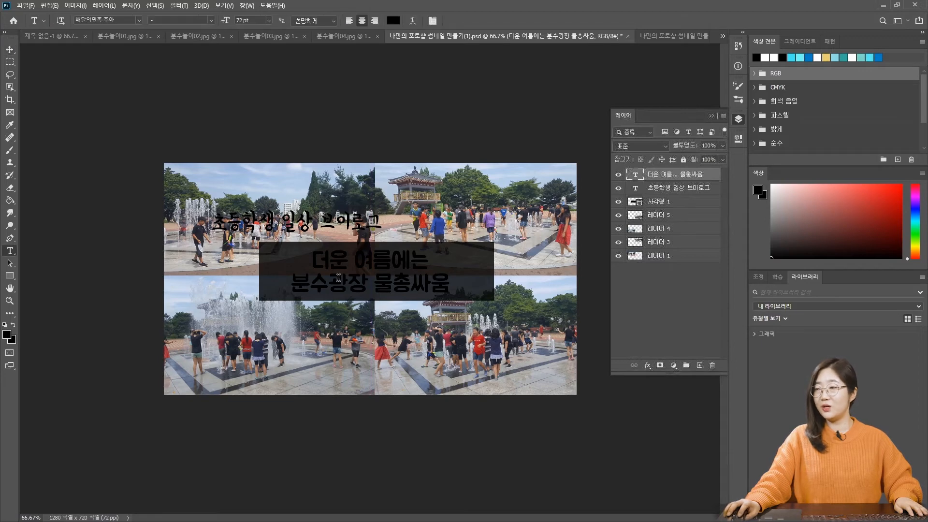
pyautogui.click(315, 283)
pyautogui.hotkey('ctrl', 'a')
pyautogui.click(6, 334)
pyautogui.write('ffffff')
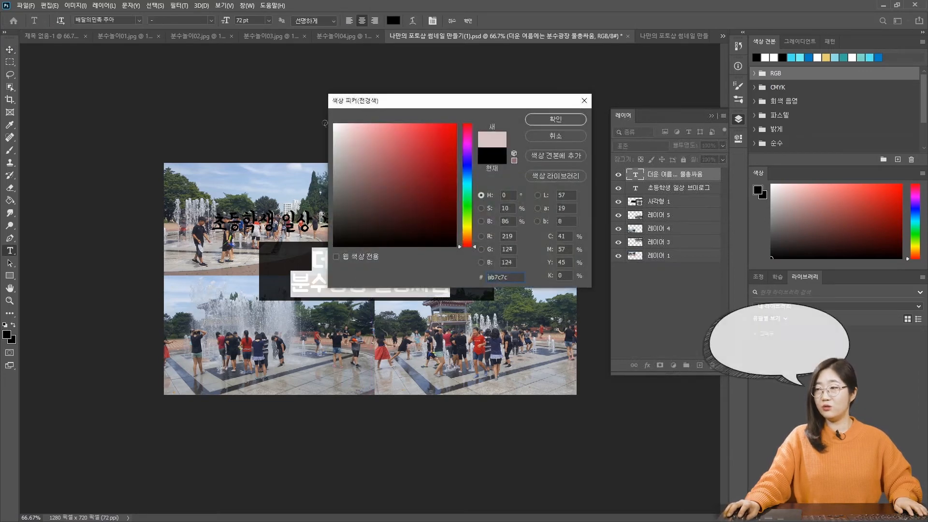
pyautogui.click(546, 120)
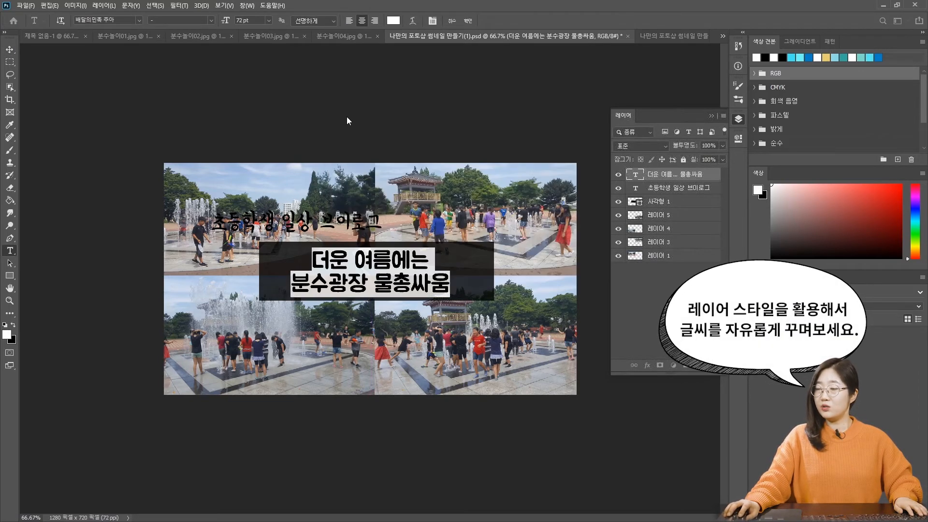
pyautogui.click(11, 50)
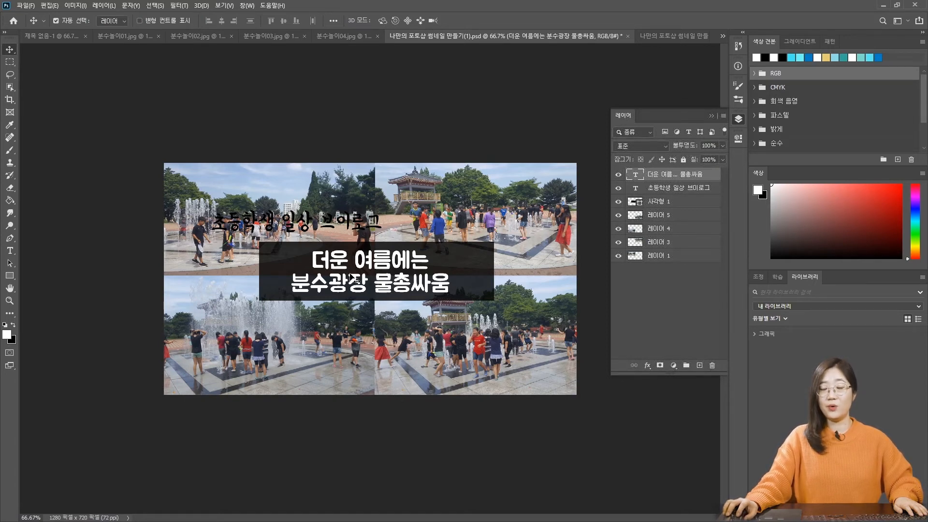
# Step: Switch to the document 나만의 포토샵 썸네일 만들기(2).psd and add a new layer above the title text layer
pyautogui.click(690, 35)
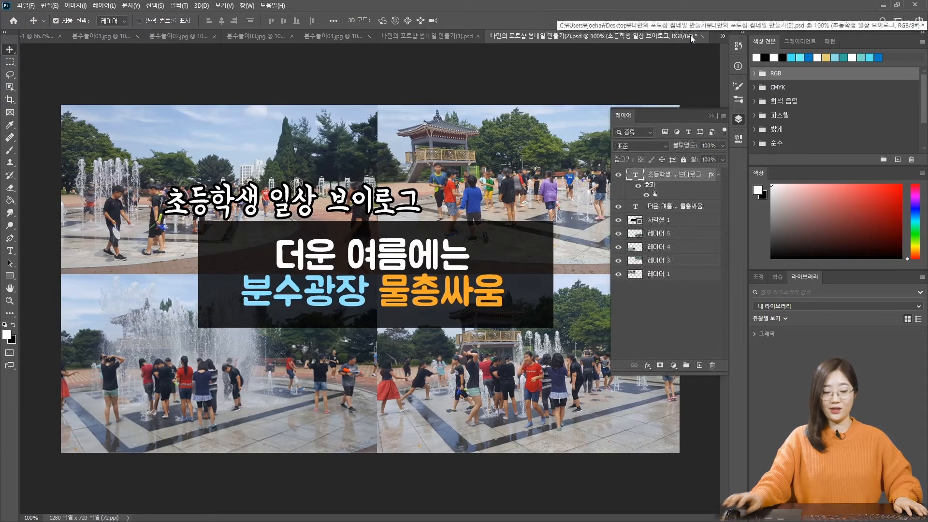
pyautogui.hotkey('ctrl', '-')
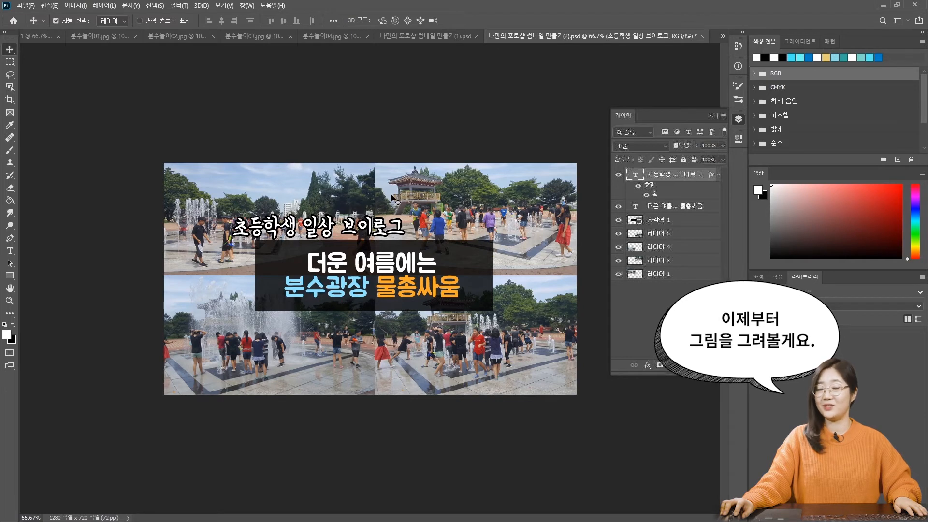
pyautogui.click(699, 365)
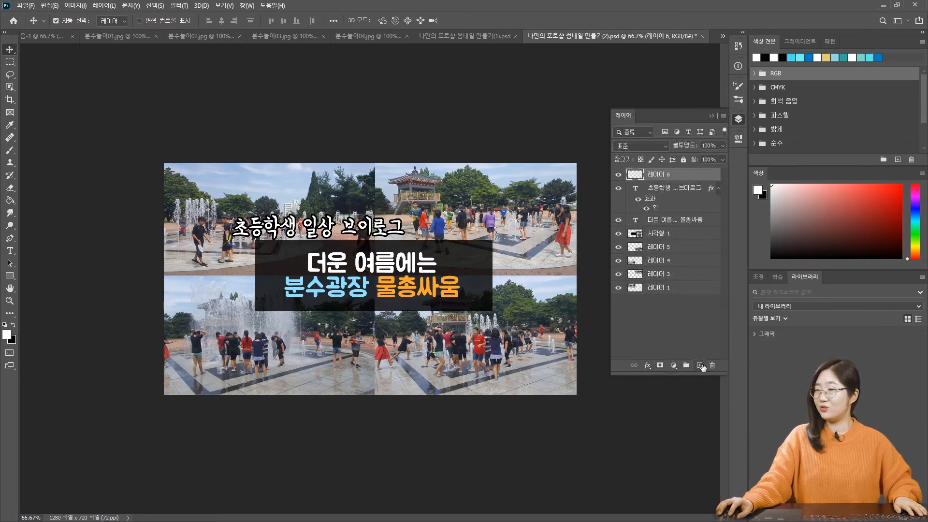
# Step: Choose the Brush tool for drawing and set the foreground colour to a light cyan
pyautogui.click(13, 152)
pyautogui.click(7, 334)
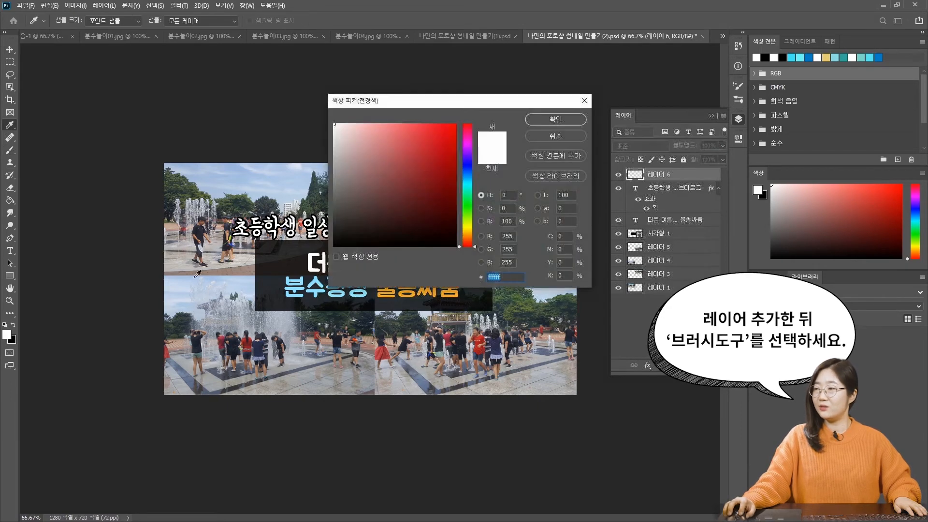
pyautogui.click(468, 184)
pyautogui.click(401, 127)
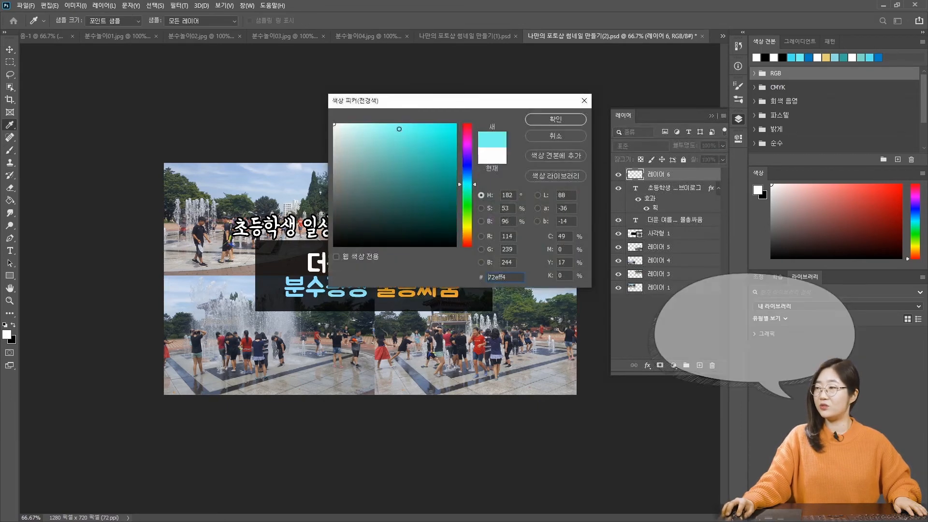
pyautogui.click(539, 119)
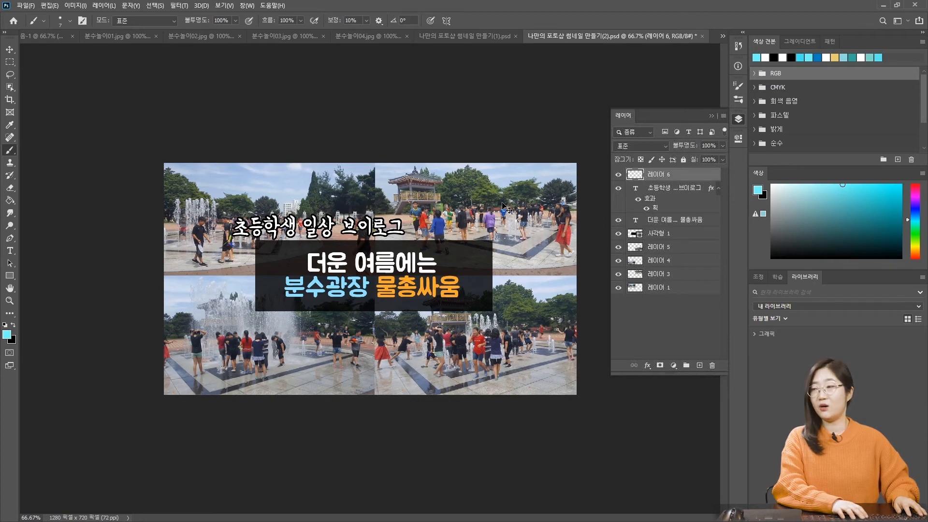
# Step: Draw the outlines of two slanted water drops over the black rectangle's upper-right corner with the light cyan brush
pyautogui.hotkey('ctrl', '+')
pyautogui.hotkey('ctrl', '+')
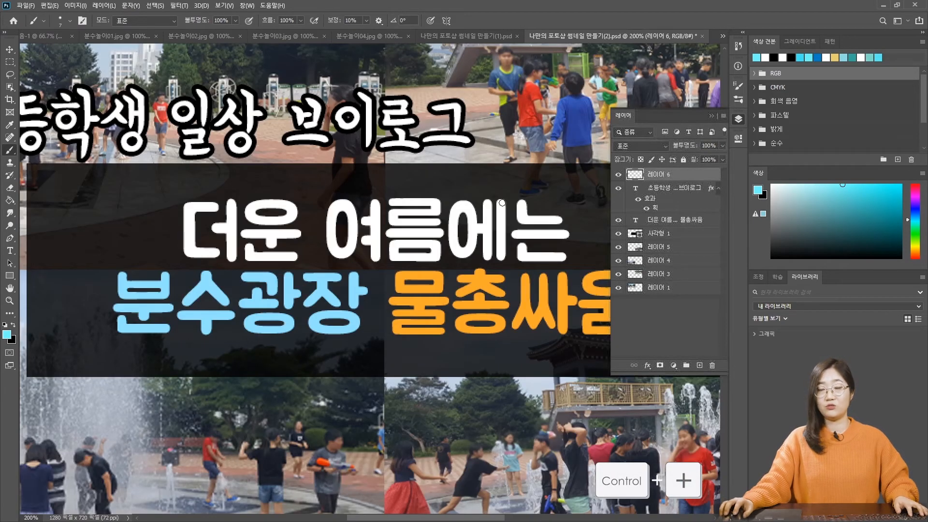
pyautogui.press('space')
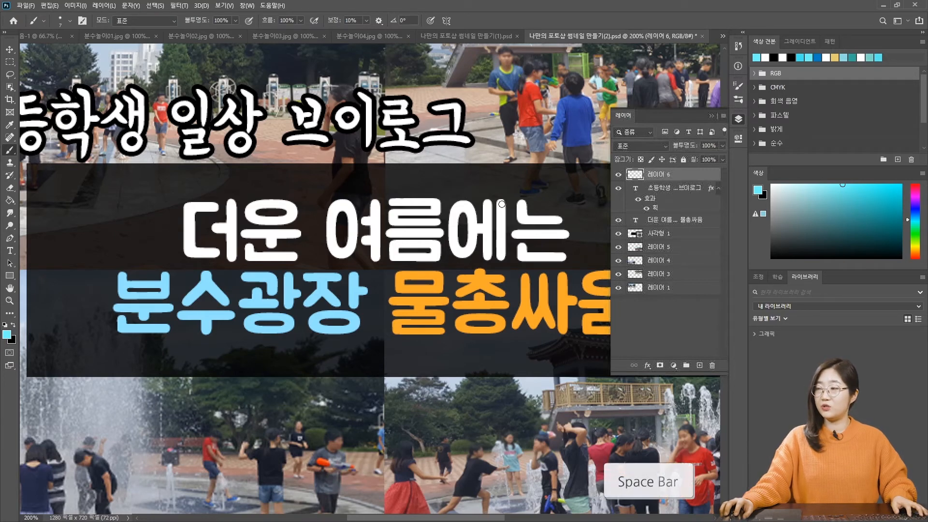
pyautogui.moveTo(484, 208); pyautogui.dragTo(225, 217)
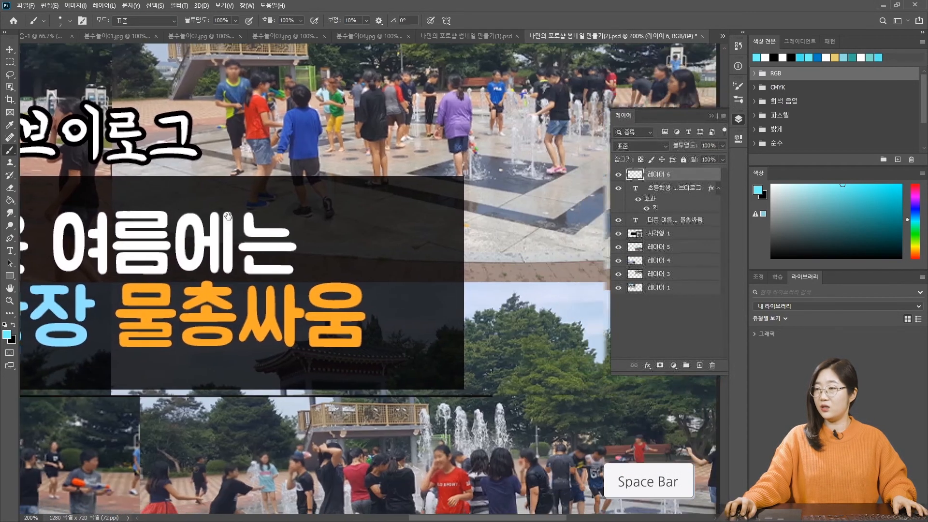
pyautogui.moveTo(354, 214); pyautogui.dragTo(316, 196)
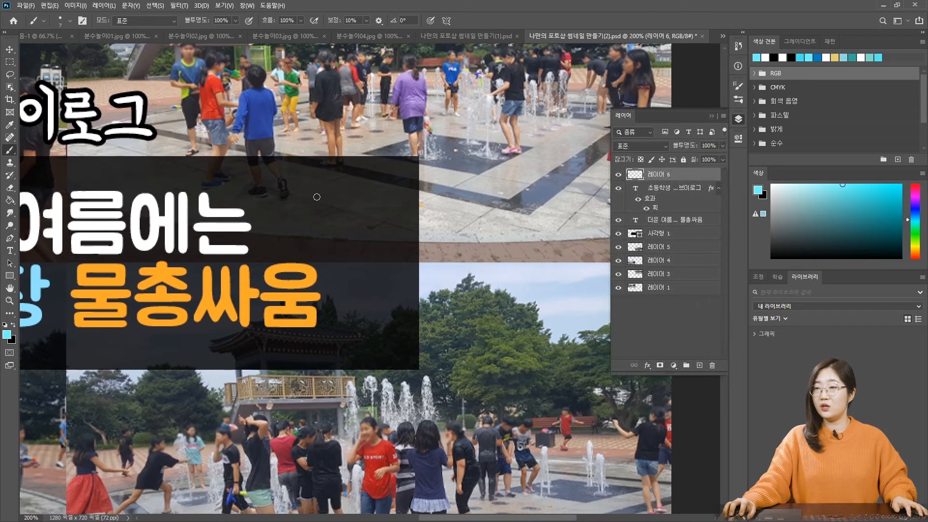
pyautogui.moveTo(331, 220)
pyautogui.mouseDown()
pyautogui.moveTo(340, 175)
pyautogui.moveTo(361, 149)
pyautogui.moveTo(390, 135)
pyautogui.moveTo(413, 141)
pyautogui.moveTo(423, 172)
pyautogui.moveTo(334, 224)
pyautogui.mouseUp()
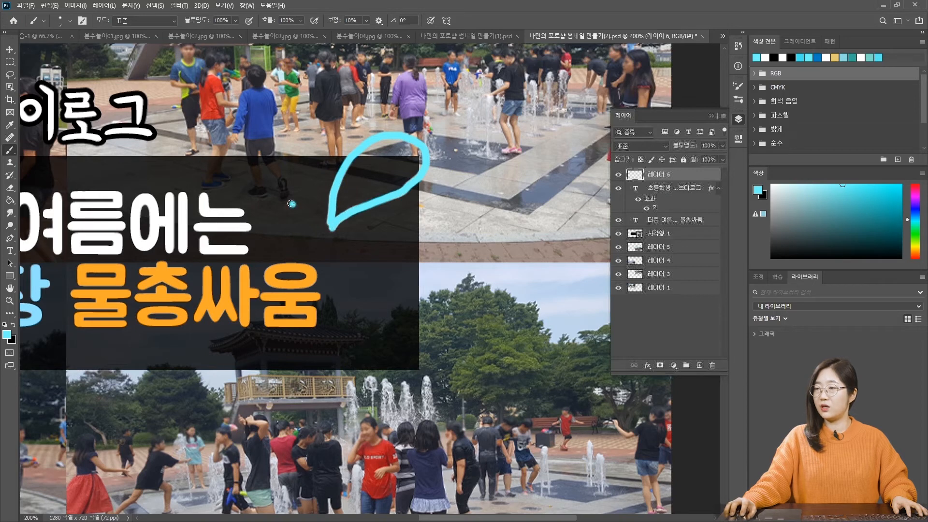
pyautogui.moveTo(291, 204)
pyautogui.mouseDown()
pyautogui.moveTo(271, 137)
pyautogui.moveTo(292, 113)
pyautogui.moveTo(327, 114)
pyautogui.moveTo(333, 135)
pyautogui.moveTo(293, 191)
pyautogui.mouseUp()
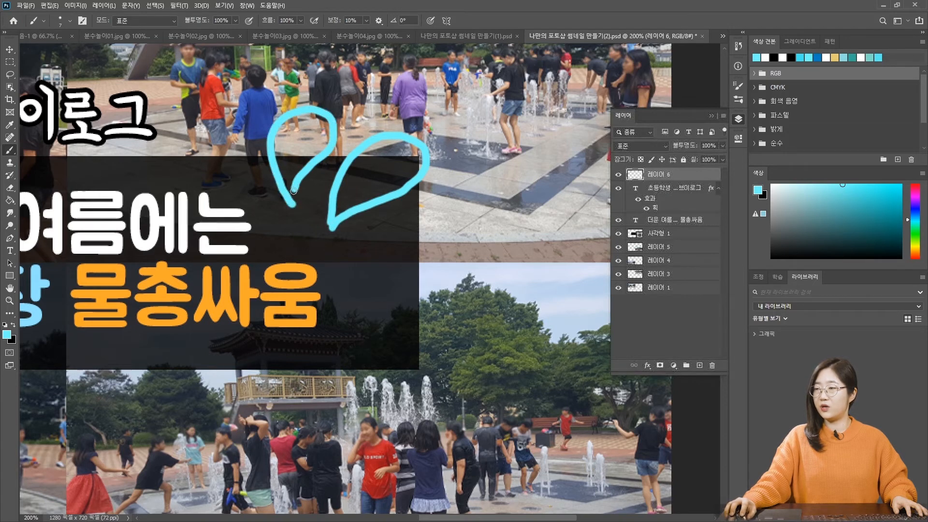
# Step: Enlarge the brush and fill both water drop outlines with light cyan
pyautogui.click(69, 20)
pyautogui.click(62, 18)
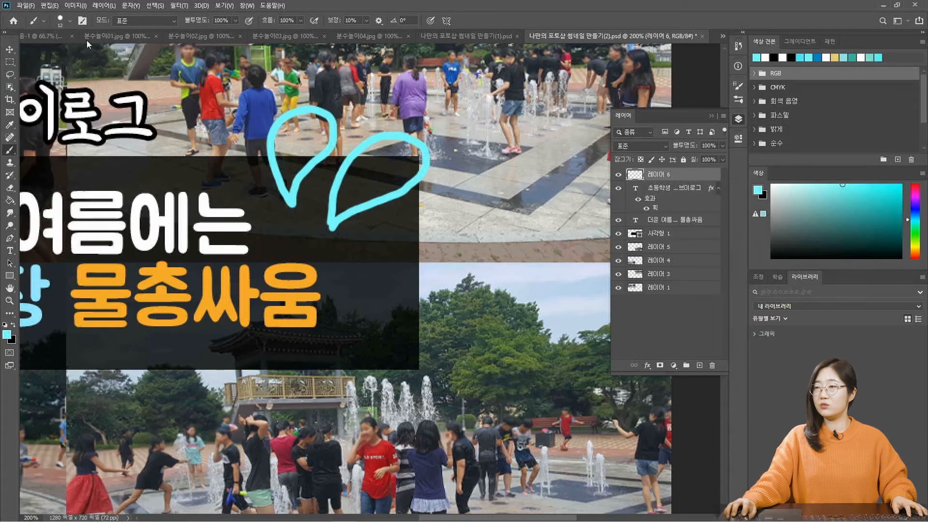
pyautogui.moveTo(369, 160)
pyautogui.mouseDown()
pyautogui.moveTo(402, 144)
pyautogui.moveTo(418, 155)
pyautogui.moveTo(414, 169)
pyautogui.moveTo(340, 216)
pyautogui.moveTo(344, 185)
pyautogui.moveTo(363, 159)
pyautogui.moveTo(393, 149)
pyautogui.moveTo(405, 158)
pyautogui.moveTo(350, 206)
pyautogui.moveTo(355, 179)
pyautogui.moveTo(408, 156)
pyautogui.moveTo(370, 180)
pyautogui.mouseUp()
pyautogui.moveTo(315, 166)
pyautogui.mouseDown()
pyautogui.moveTo(320, 121)
pyautogui.moveTo(288, 140)
pyautogui.moveTo(289, 123)
pyautogui.moveTo(313, 114)
pyautogui.moveTo(327, 123)
pyautogui.moveTo(311, 161)
pyautogui.moveTo(316, 121)
pyautogui.moveTo(326, 136)
pyautogui.moveTo(286, 165)
pyautogui.moveTo(280, 134)
pyautogui.moveTo(288, 187)
pyautogui.moveTo(303, 161)
pyautogui.moveTo(287, 177)
pyautogui.moveTo(277, 166)
pyautogui.moveTo(281, 126)
pyautogui.mouseUp()
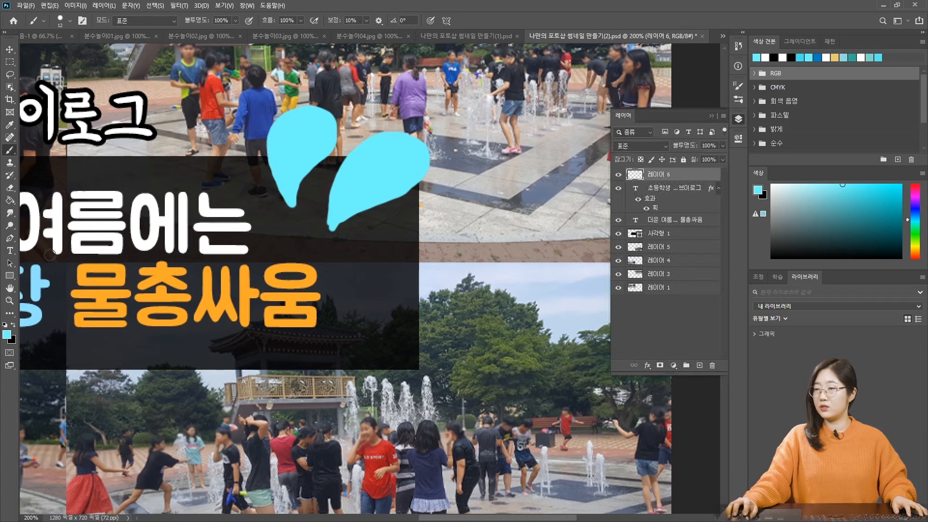
# Step: Set the foreground colour to white, reduce the brush size and paint short highlight strokes on both water drops
pyautogui.click(6, 334)
pyautogui.click(334, 123)
pyautogui.click(555, 119)
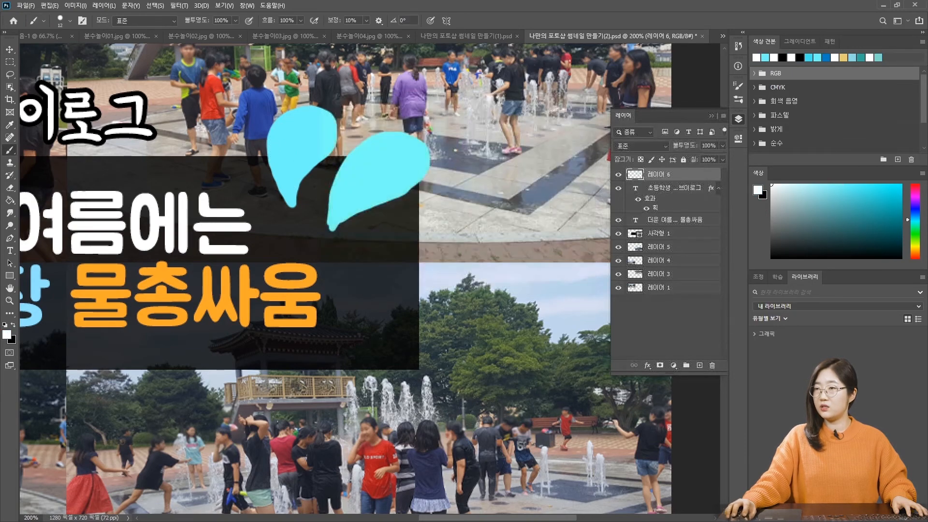
pyautogui.click(70, 21)
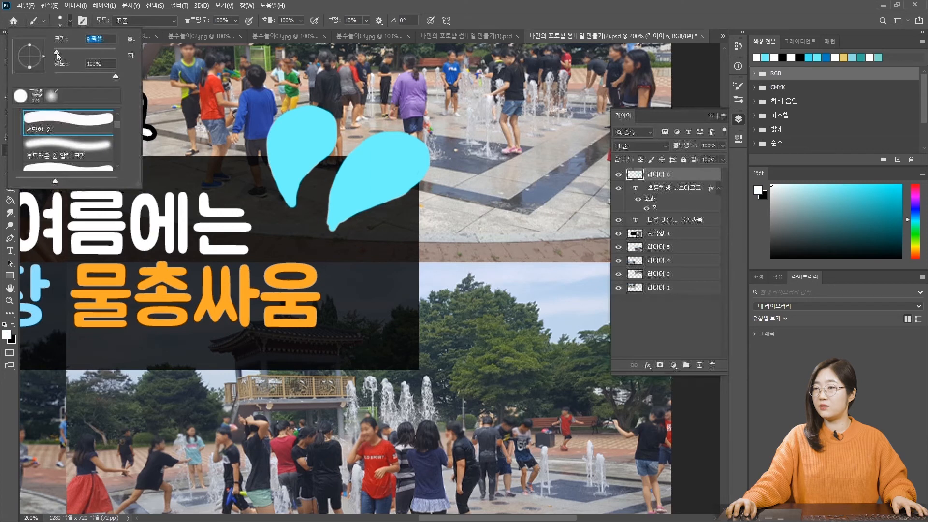
pyautogui.click(101, 46)
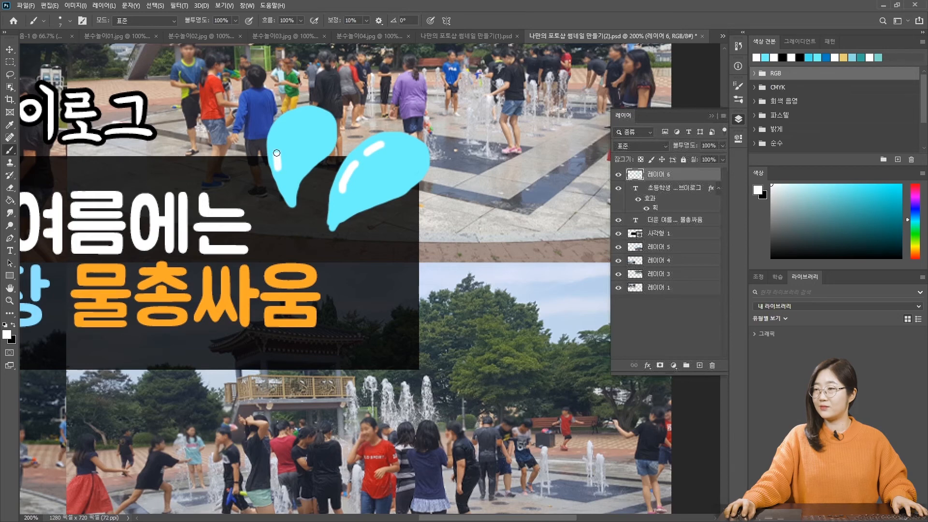
pyautogui.hotkey('ctrl', '-')
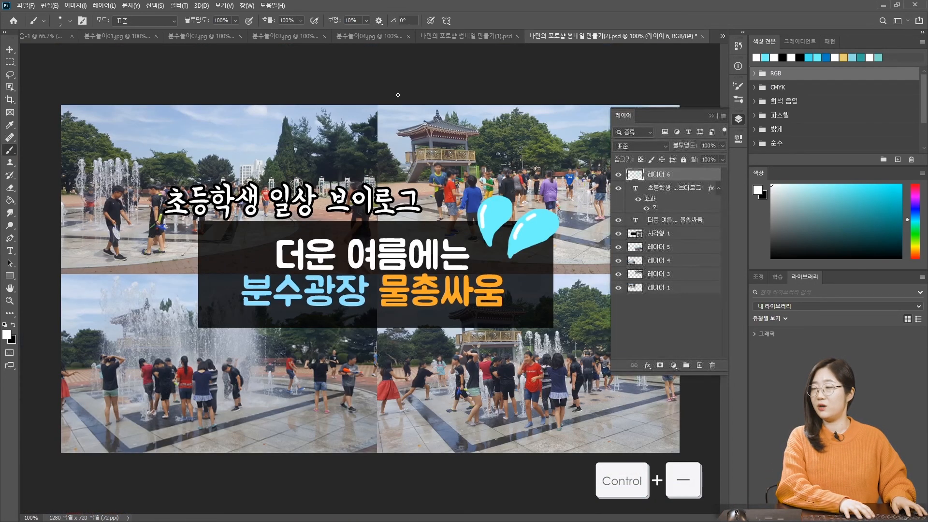
pyautogui.hotkey('ctrl', '-')
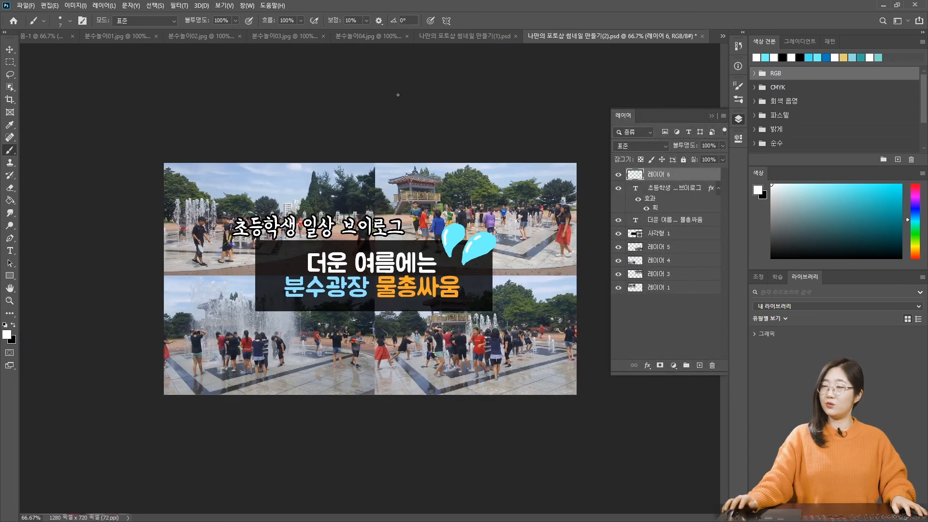